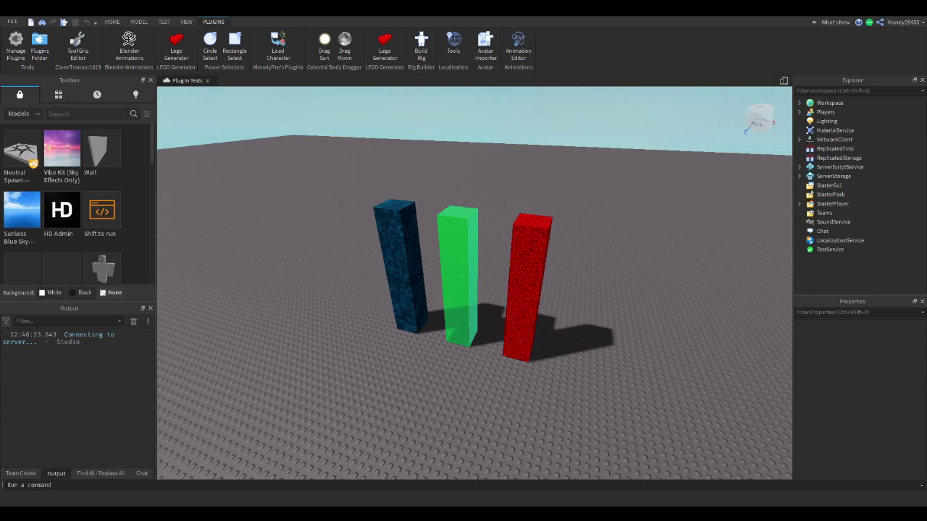
# Launch the Lego Generator plugin and open its guide.
pyautogui.moveTo(506, 206); pyautogui.dragTo(564, 190, button='right')
pyautogui.moveTo(564, 190); pyautogui.dragTo(232, 390)
pyautogui.click(233, 388)
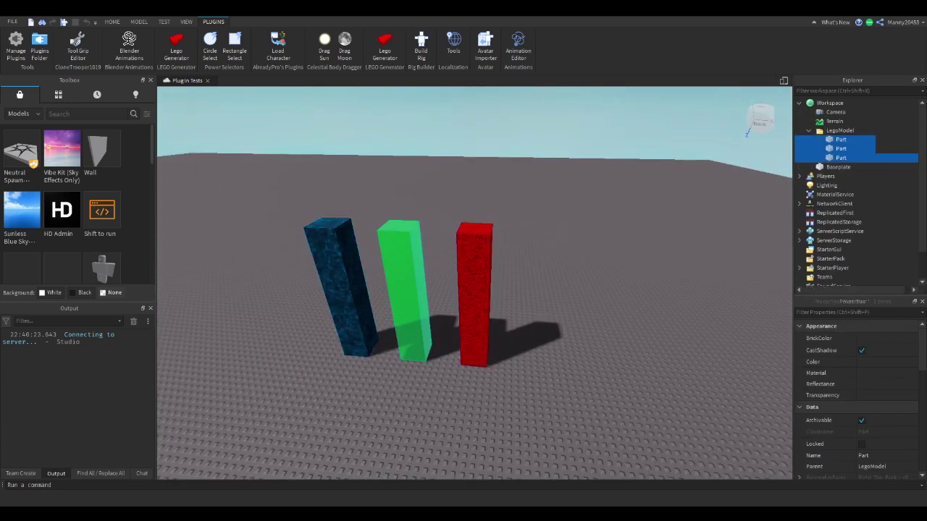
pyautogui.moveTo(234, 388); pyautogui.dragTo(182, 391, button='right')
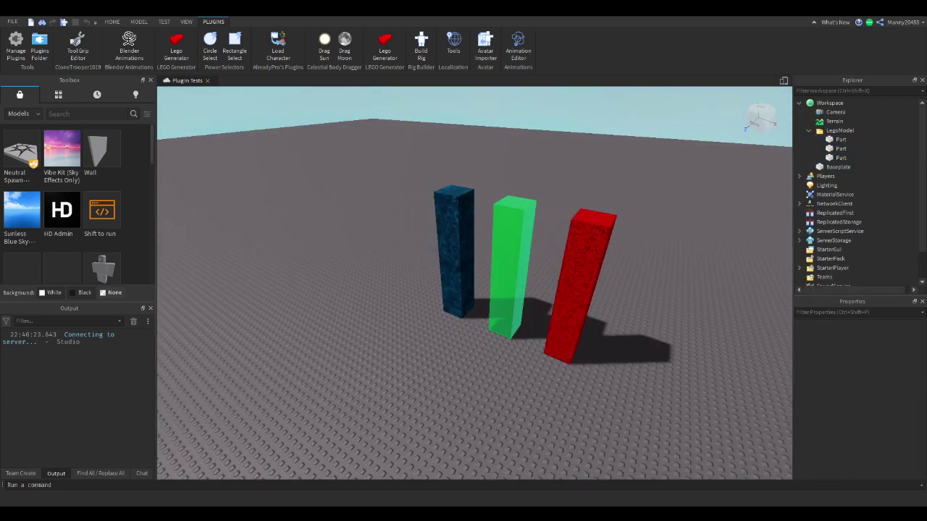
pyautogui.click(176, 47)
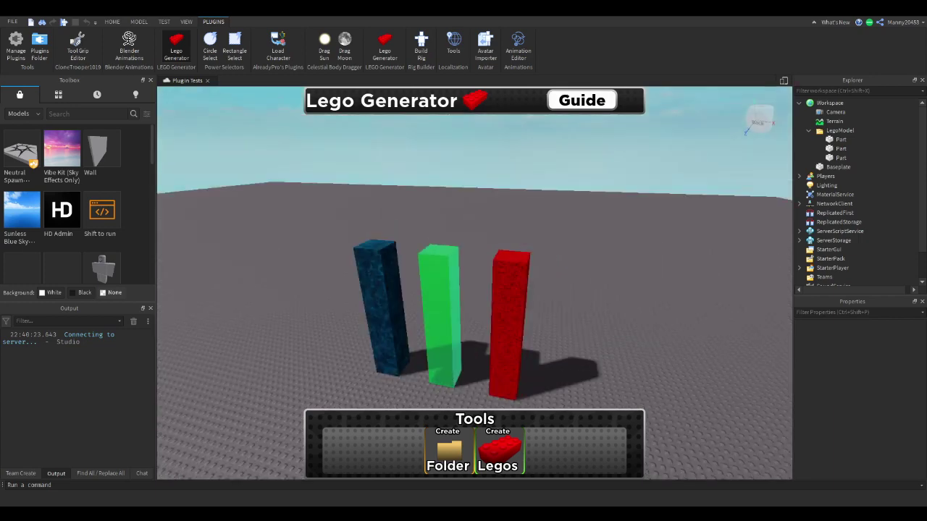
pyautogui.click(582, 101)
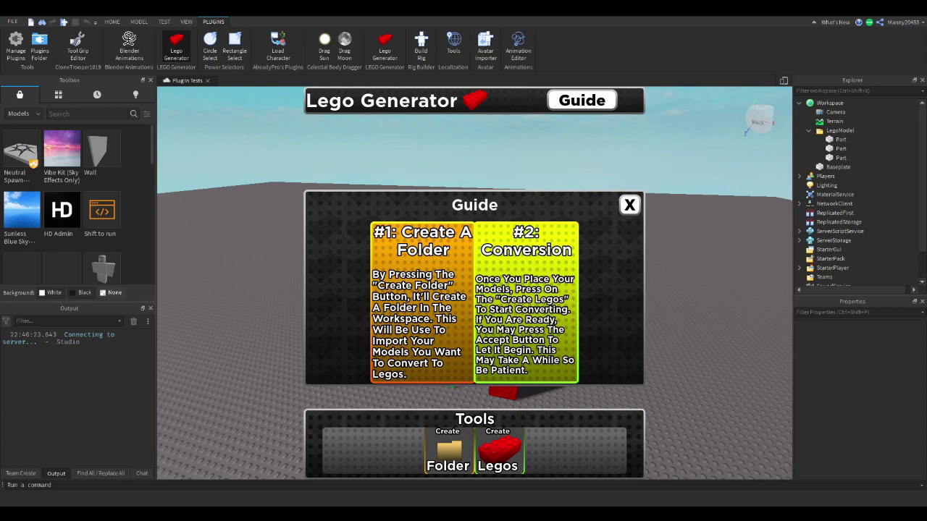
# Move the three column parts out of the LegoModel folder into Workspace.
pyautogui.click(840, 139)
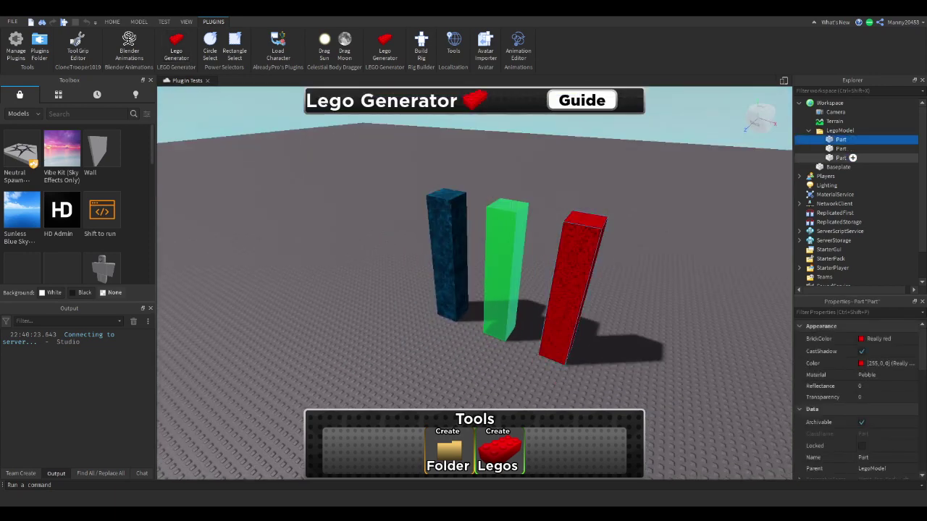
pyautogui.keyDown('shift'); pyautogui.click(840, 158); pyautogui.keyUp('shift')
pyautogui.press('f')
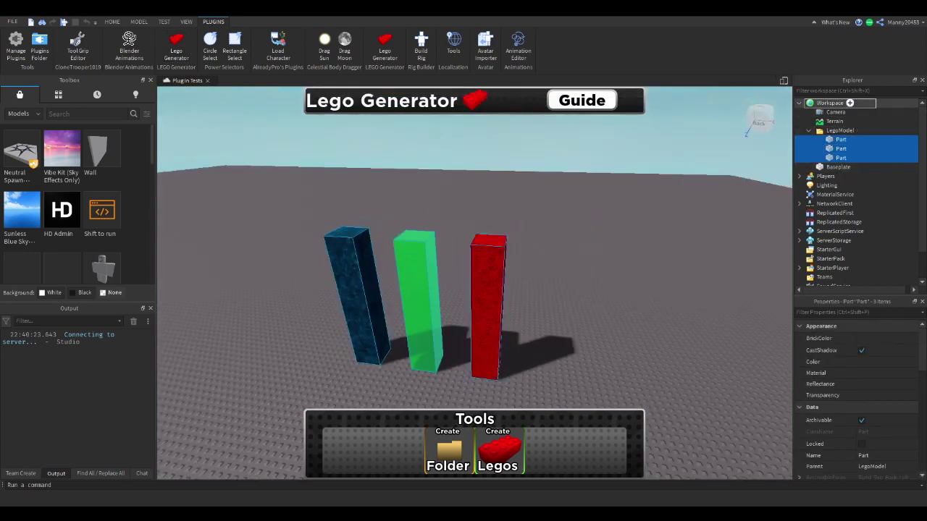
pyautogui.moveTo(840, 148); pyautogui.dragTo(833, 102)
pyautogui.moveTo(616, 239); pyautogui.dragTo(588, 210, button='right')
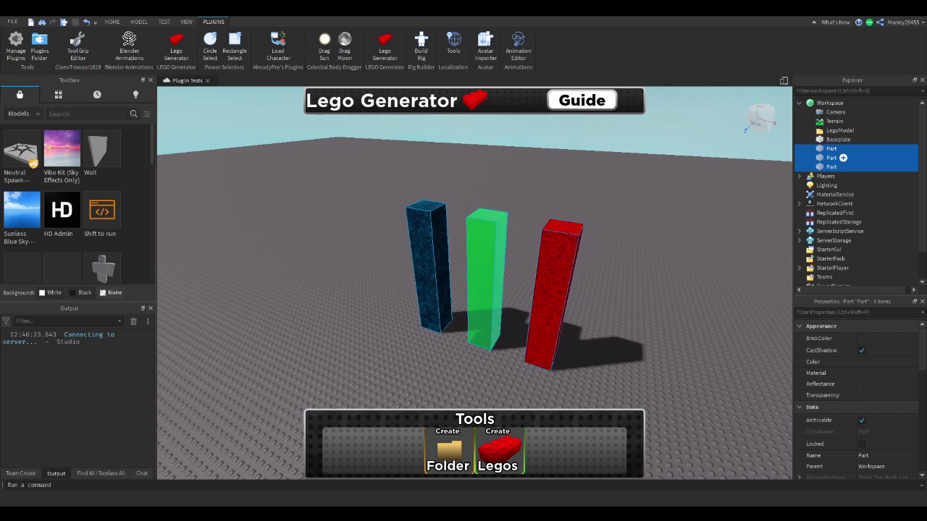
# Put the three column parts back into the LegoModel folder.
pyautogui.moveTo(834, 140); pyautogui.dragTo(840, 130)
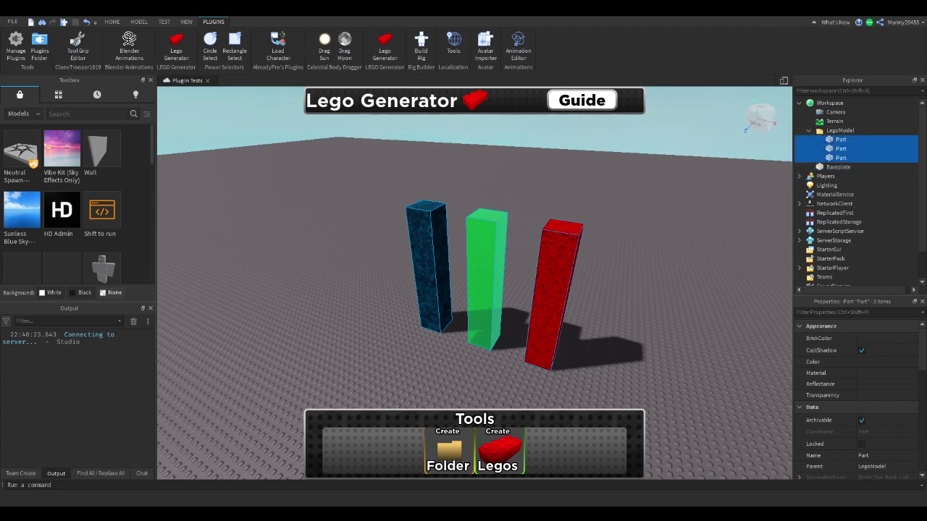
pyautogui.moveTo(615, 239); pyautogui.dragTo(649, 225, button='right')
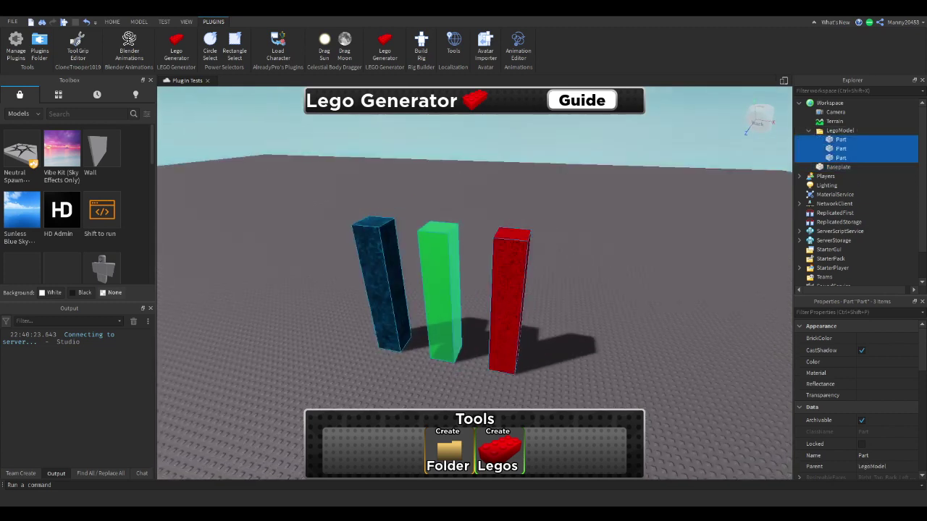
pyautogui.moveTo(615, 239); pyautogui.dragTo(595, 203, button='right')
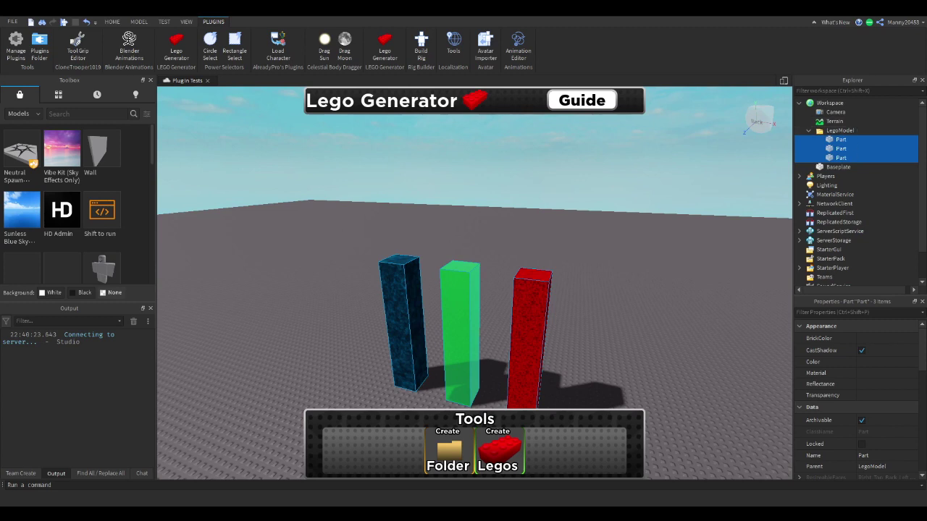
pyautogui.moveTo(852, 148); pyautogui.dragTo(860, 131)
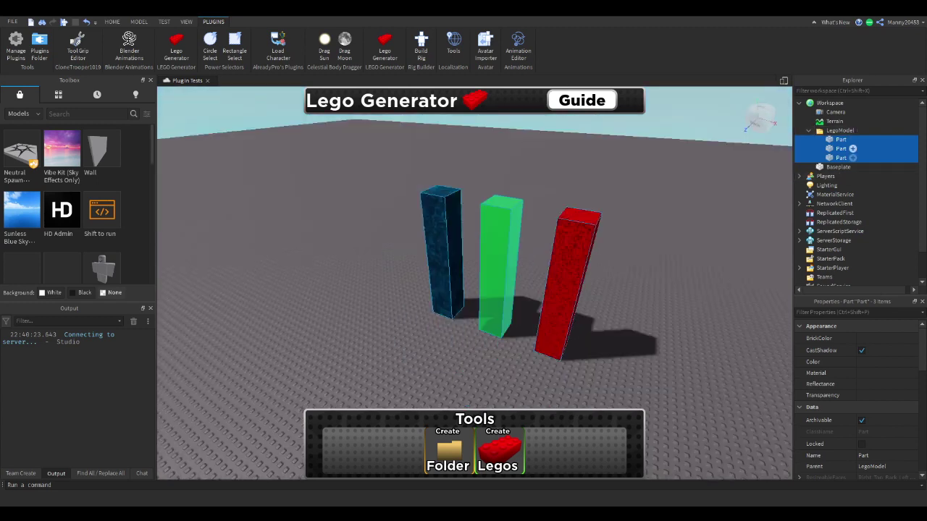
pyautogui.moveTo(507, 253); pyautogui.dragTo(570, 230, button='right')
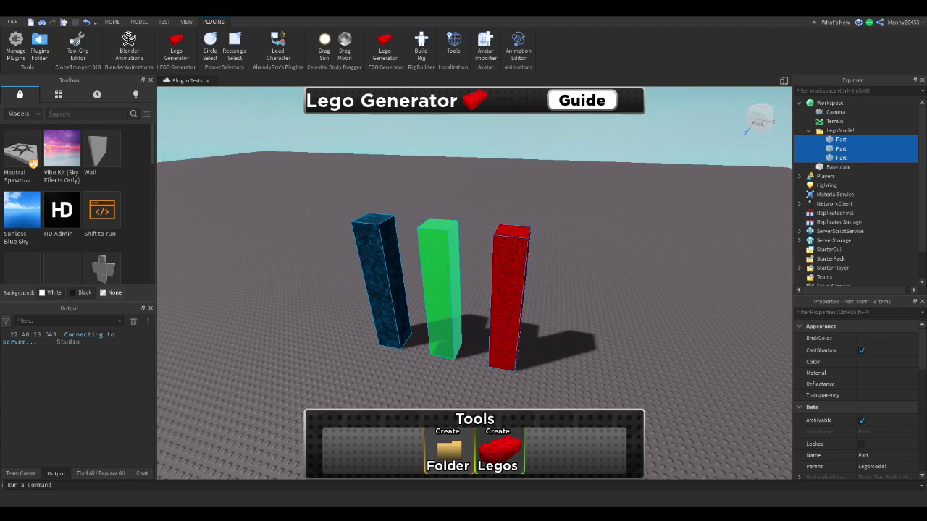
# Convert the three parts in LegoModel into Legos and agree to the transformation.
pyautogui.click(499, 452)
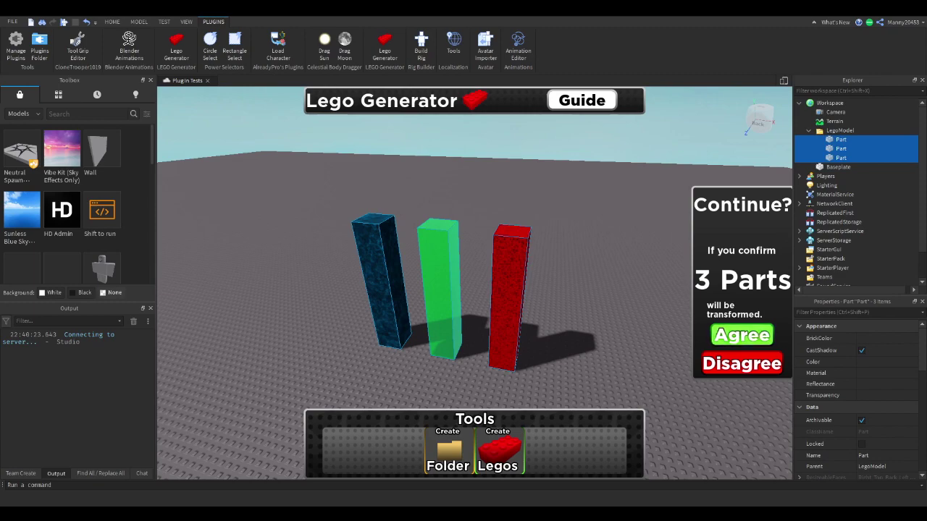
pyautogui.click(742, 335)
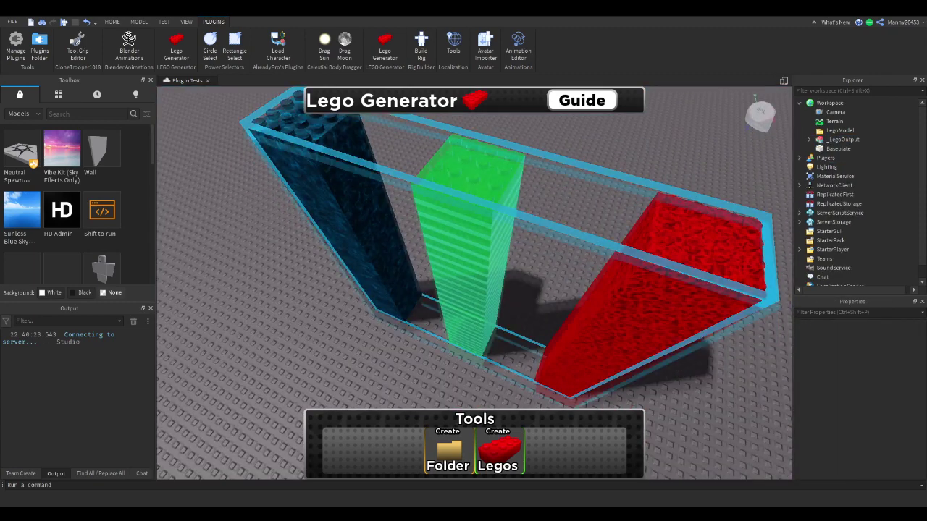
pyautogui.scroll(-2, 474, 282)
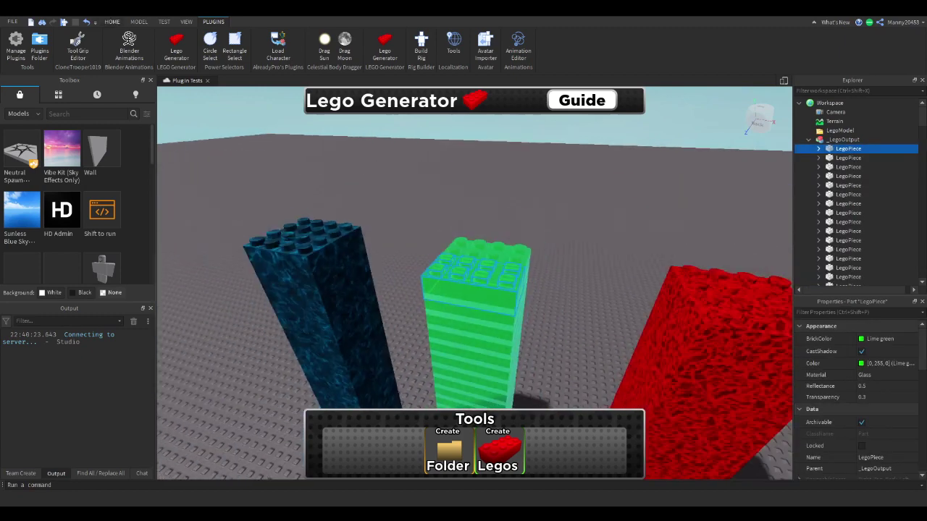
# Select every LegoPiece in the _LegoOutput model and turn off their Anchored property.
pyautogui.click(112, 22)
pyautogui.click(115, 44)
pyautogui.click(96, 43)
pyautogui.moveTo(475, 282); pyautogui.dragTo(406, 300, button='right')
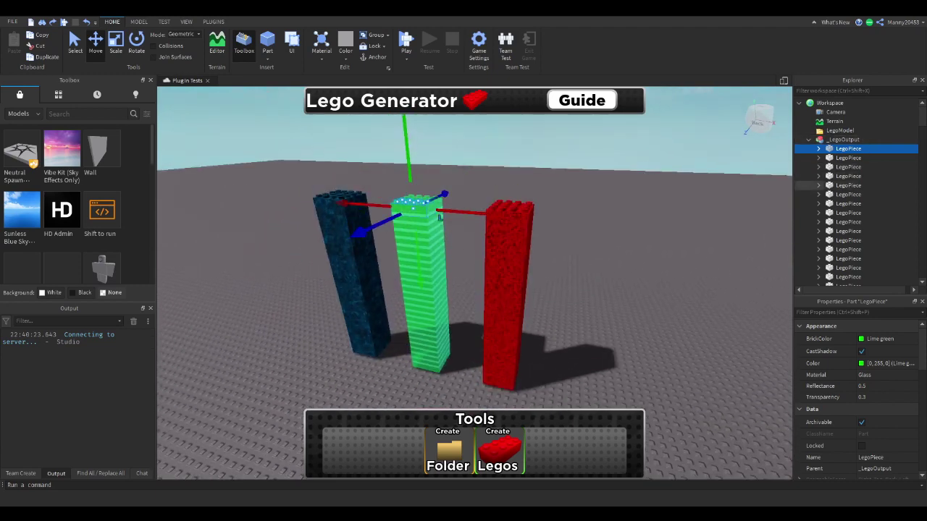
pyautogui.scroll(-10, 867, 185)
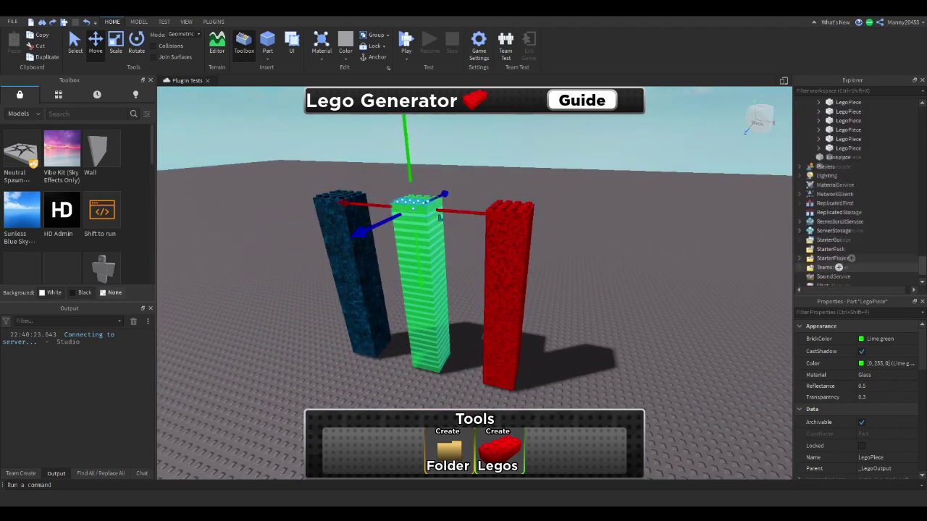
pyautogui.keyDown('shift'); pyautogui.click(868, 185); pyautogui.keyUp('shift')
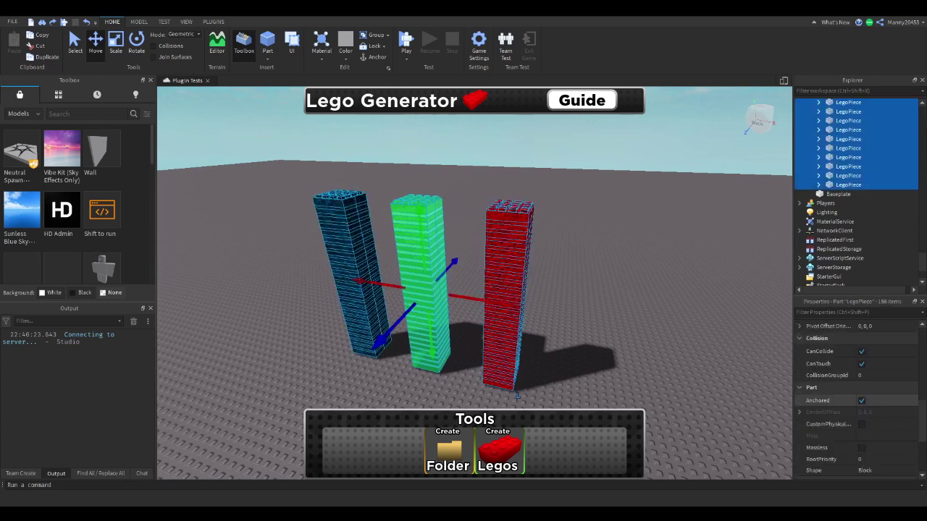
pyautogui.click(819, 351)
pyautogui.click(819, 400)
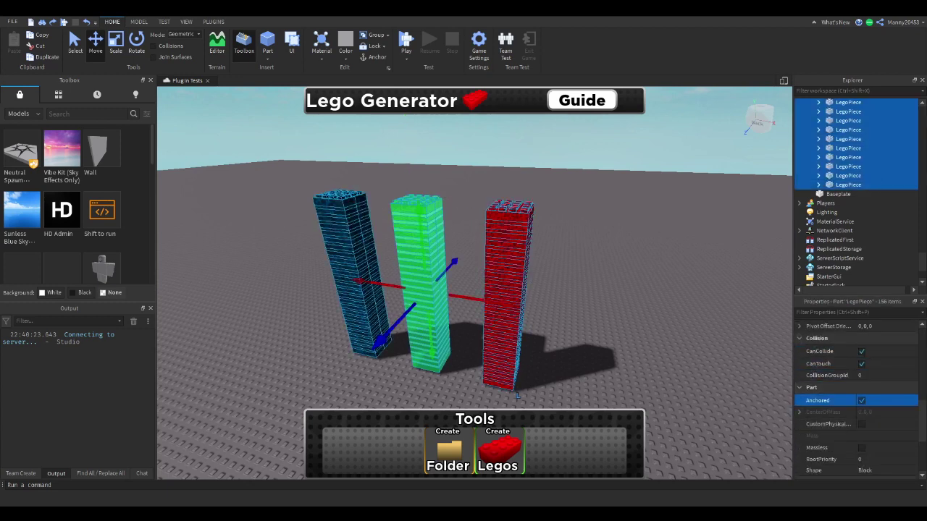
pyautogui.click(862, 400)
# Run a test simulation, examine how the unanchored Lego towers behave, and stop the test.
pyautogui.click(138, 22)
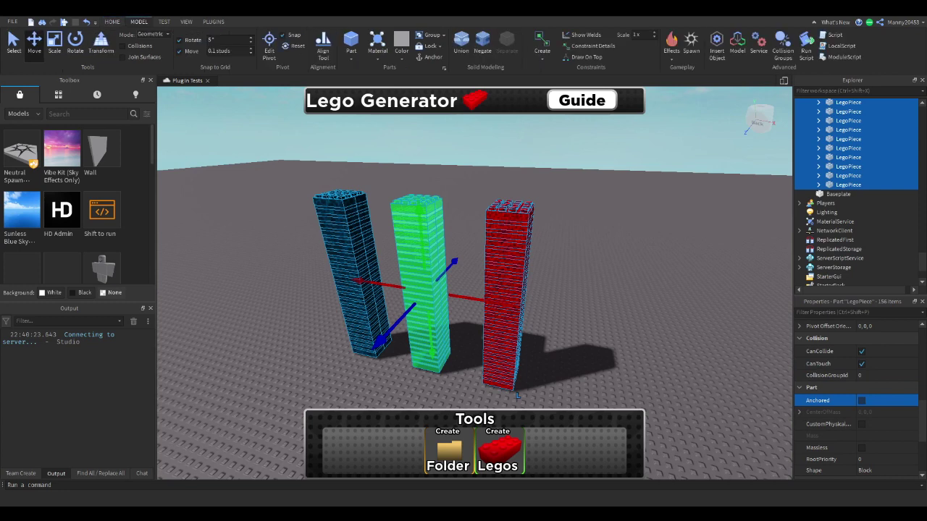
pyautogui.click(164, 21)
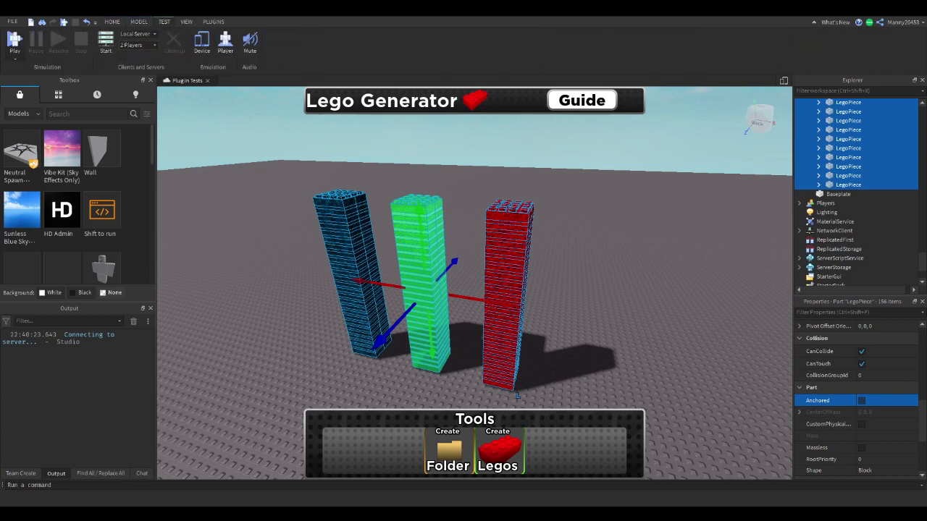
pyautogui.click(14, 40)
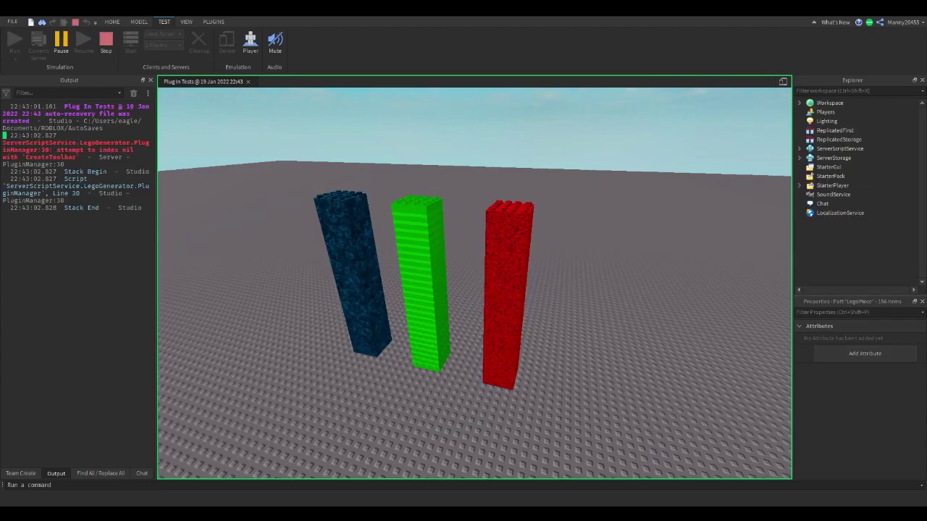
pyautogui.click(523, 268)
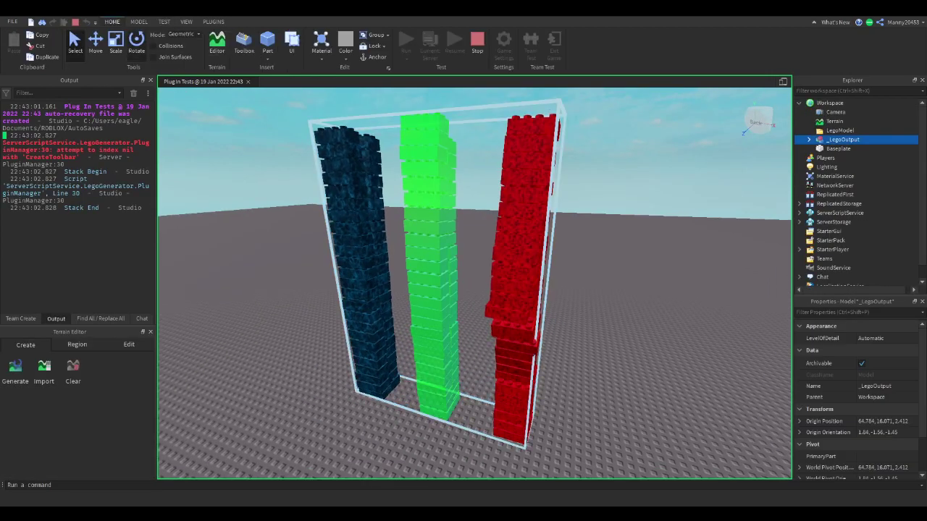
pyautogui.click(478, 275)
pyautogui.moveTo(522, 268); pyautogui.dragTo(500, 308, button='right')
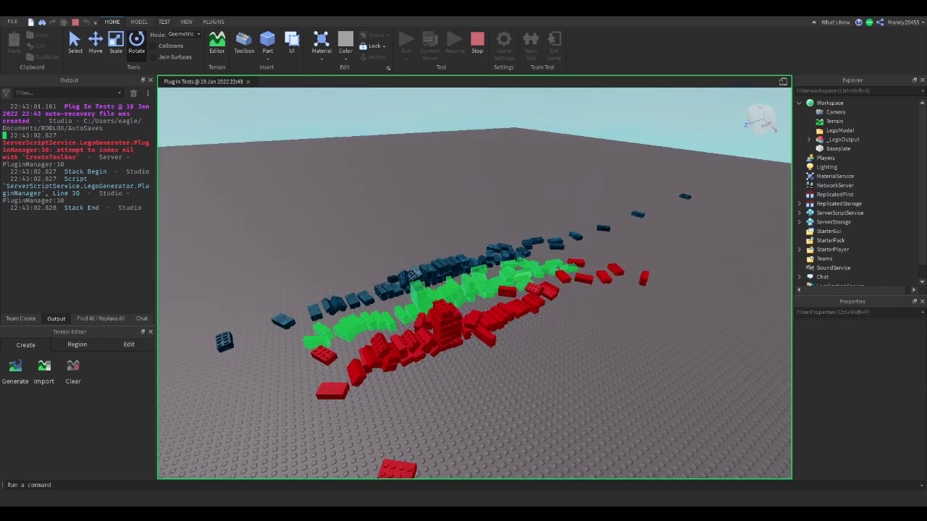
pyautogui.click(165, 21)
pyautogui.click(107, 44)
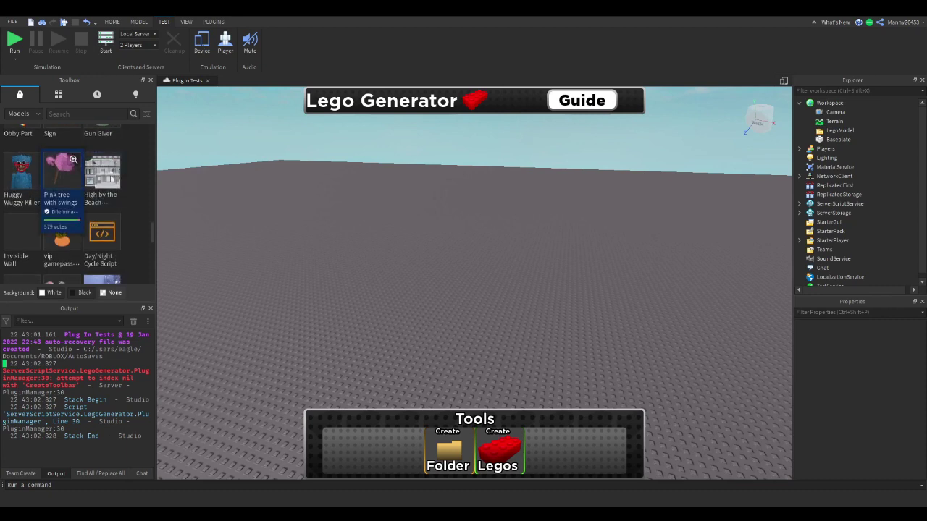
# Insert the Sign model from the Toolbox and focus on it.
pyautogui.scroll(1, 61, 170)
pyautogui.click(63, 148)
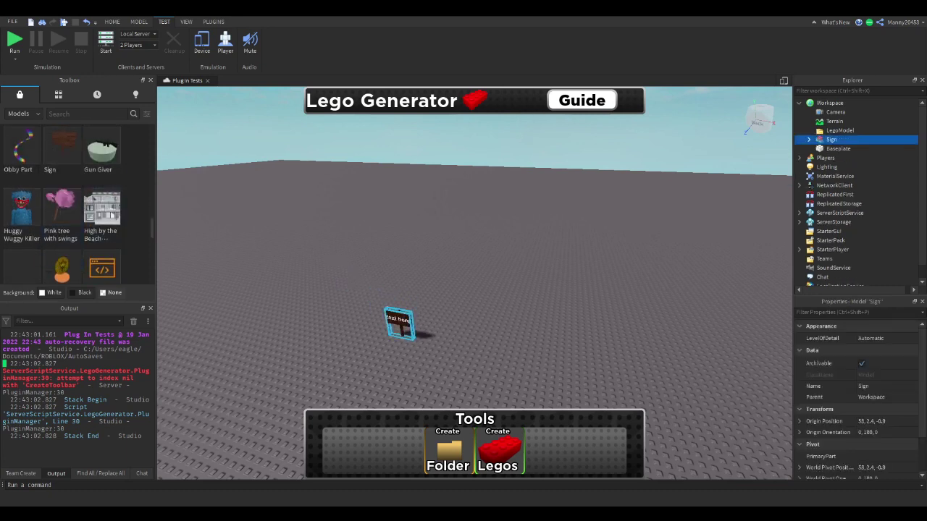
pyautogui.press('f')
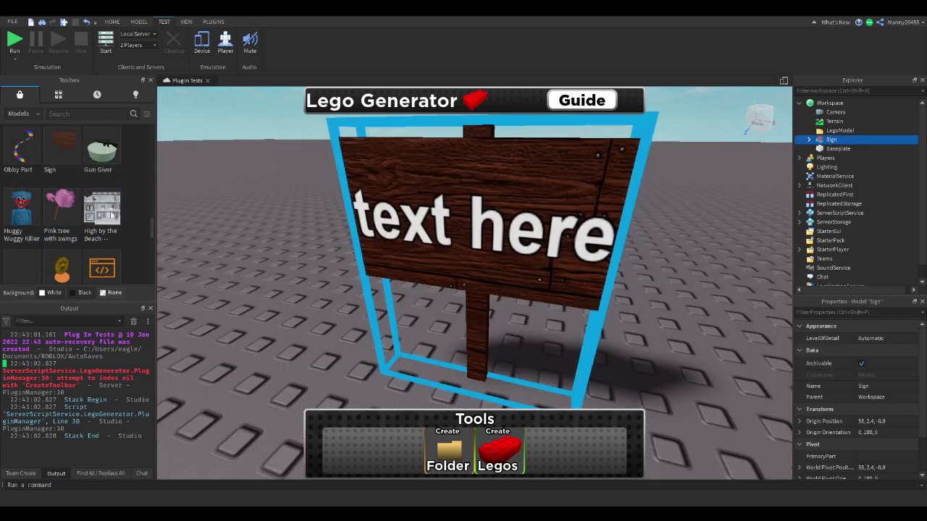
# Scale up the Sign model to several times its inserted size.
pyautogui.click(112, 22)
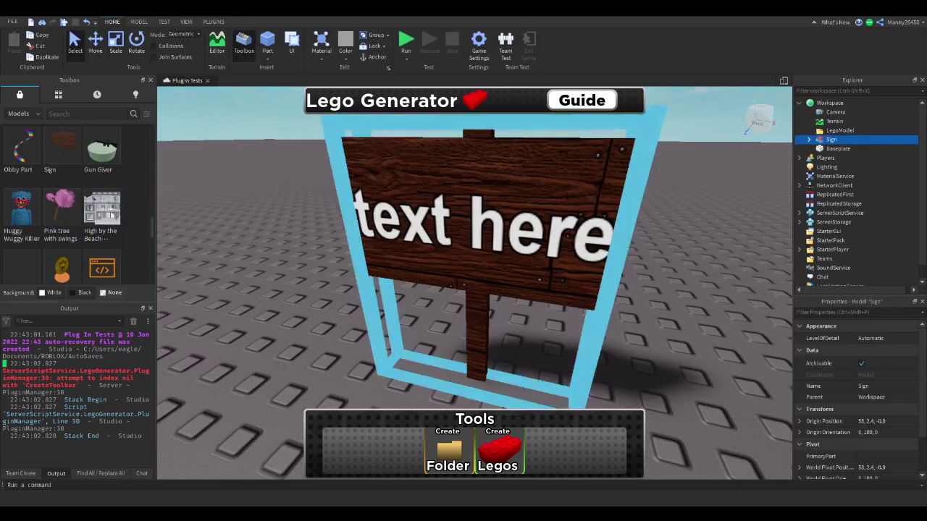
pyautogui.scroll(-5, 474, 282)
pyautogui.hotkey('ctrl', '3')
pyautogui.moveTo(474, 229); pyautogui.dragTo(474, 118)
pyautogui.moveTo(475, 118); pyautogui.dragTo(481, 91, button='right')
pyautogui.press('s')
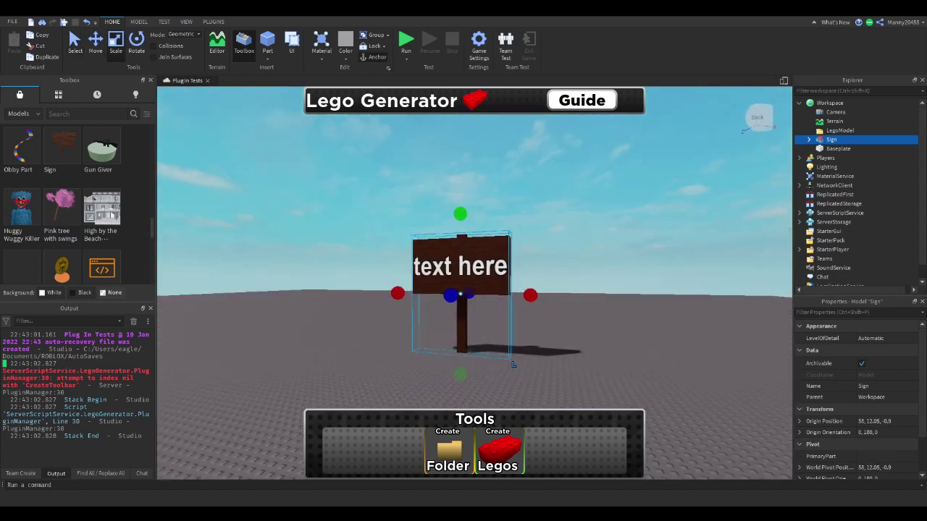
pyautogui.moveTo(474, 283); pyautogui.dragTo(493, 340, button='right')
pyautogui.press('w')
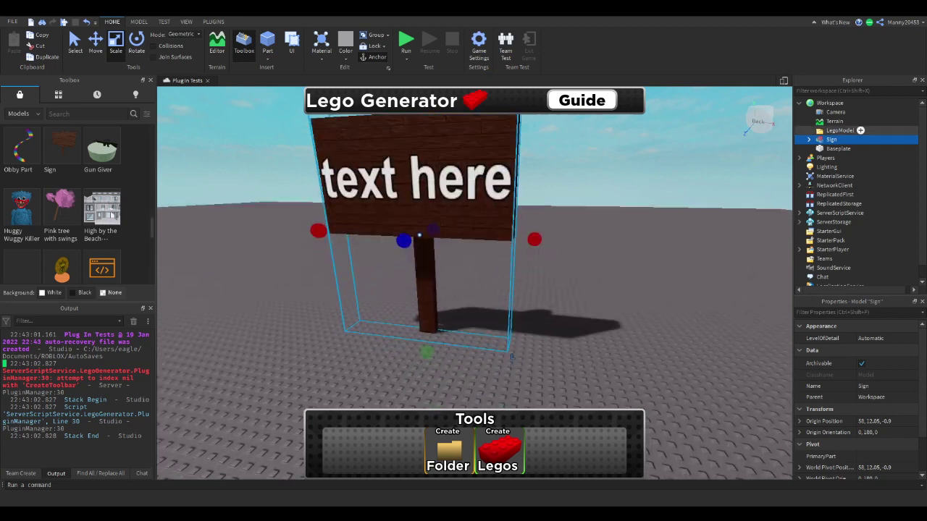
# Move the enlarged Sign into the LegoModel folder and try to convert it into Legos.
pyautogui.moveTo(833, 139); pyautogui.dragTo(841, 131)
pyautogui.click(497, 453)
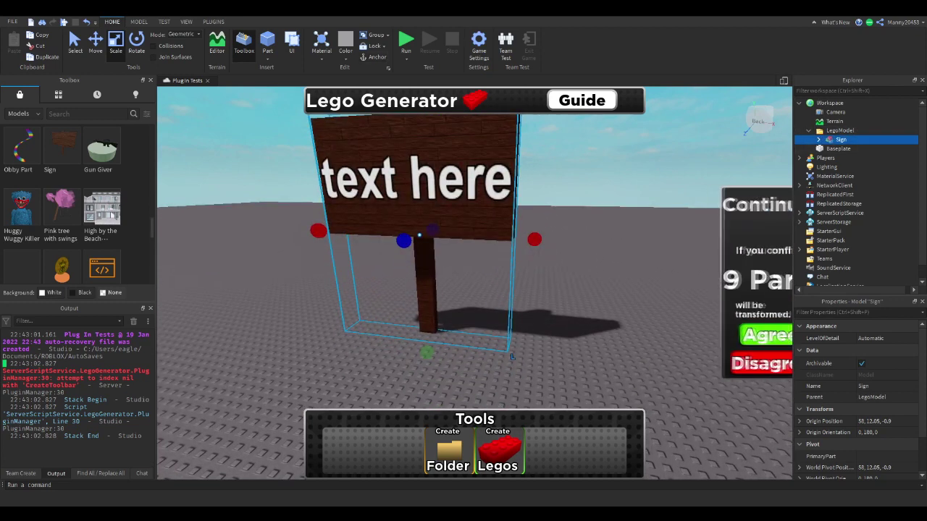
pyautogui.moveTo(474, 282); pyautogui.dragTo(462, 255, button='right')
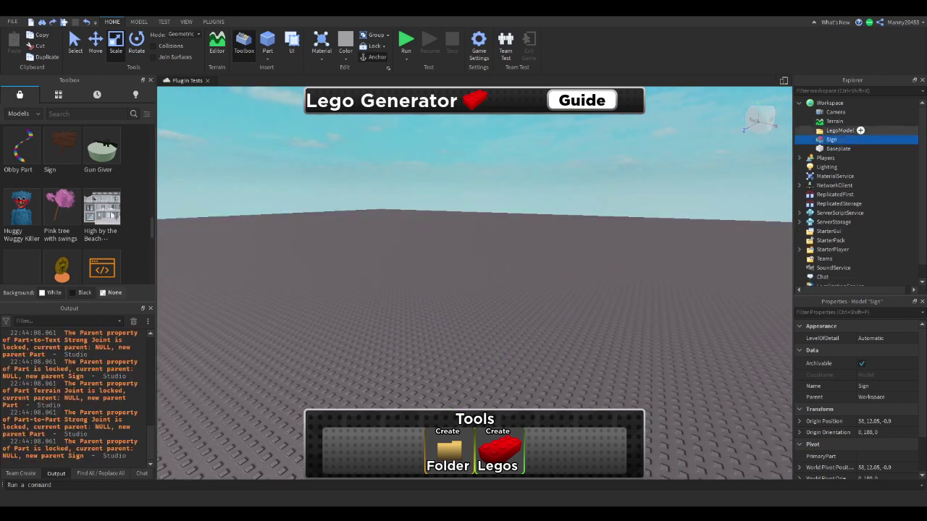
# Replace the leftover Sign in Workspace with a new Sign from the Toolbox and scale it up.
pyautogui.press('Delete')
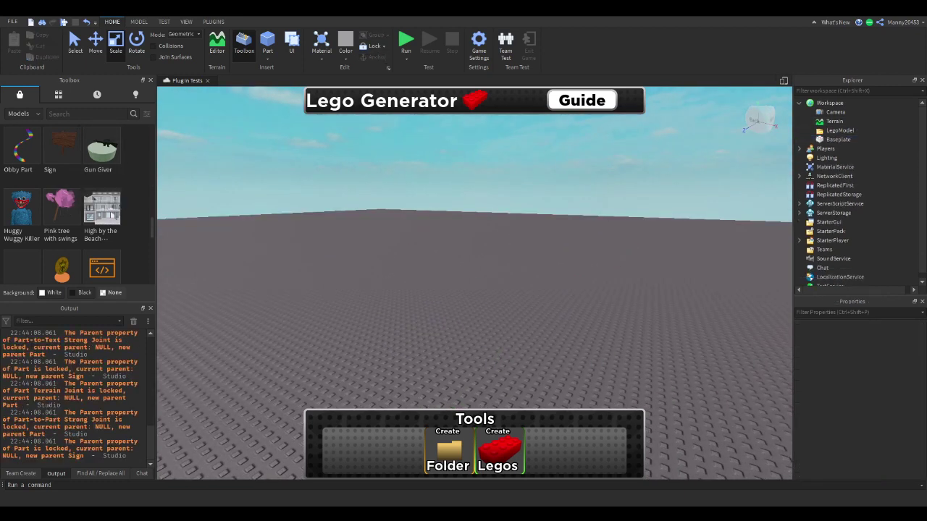
pyautogui.click(62, 146)
pyautogui.moveTo(469, 282); pyautogui.dragTo(471, 105)
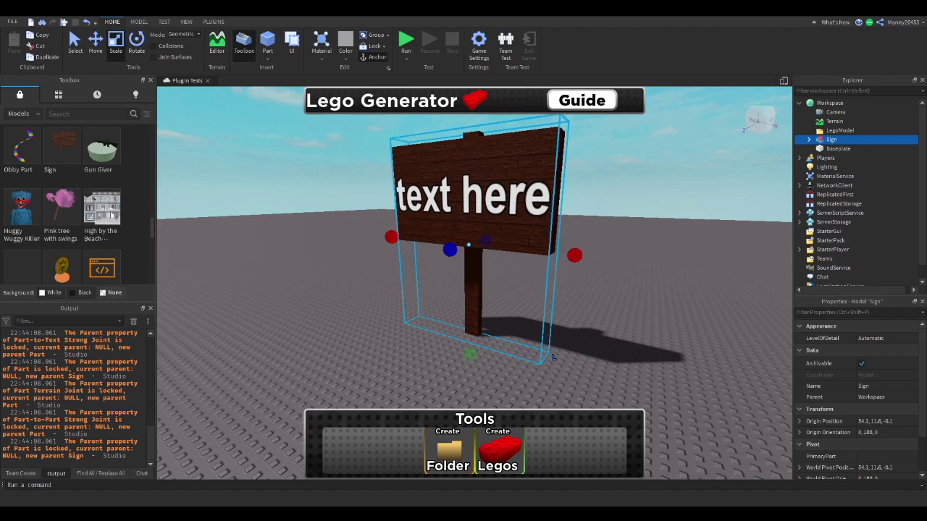
pyautogui.scroll(-3, 471, 105)
pyautogui.moveTo(470, 105); pyautogui.dragTo(480, 76, button='right')
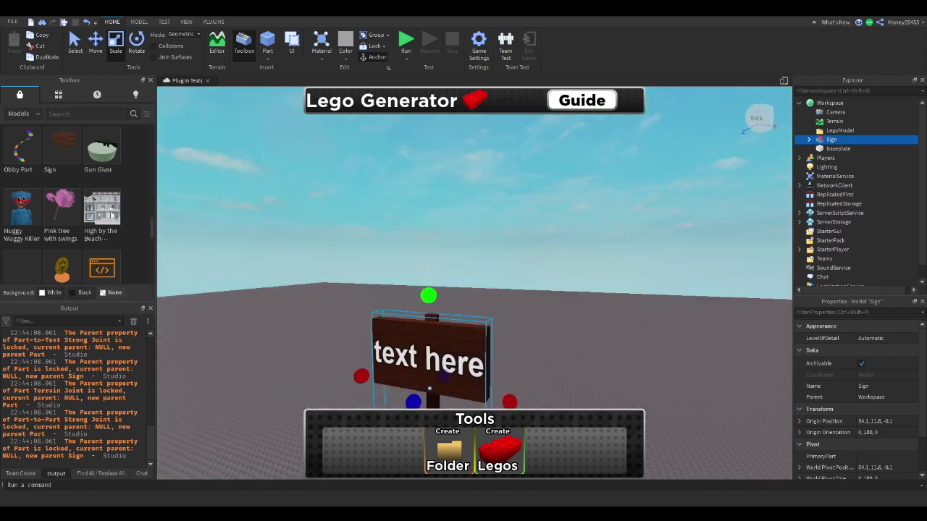
# Scale up the new Sign several times over and inspect its child parts in the Explorer.
pyautogui.moveTo(429, 296); pyautogui.dragTo(439, 142)
pyautogui.moveTo(439, 142); pyautogui.dragTo(340, 139, button='right')
pyautogui.click(809, 140)
pyautogui.click(841, 149)
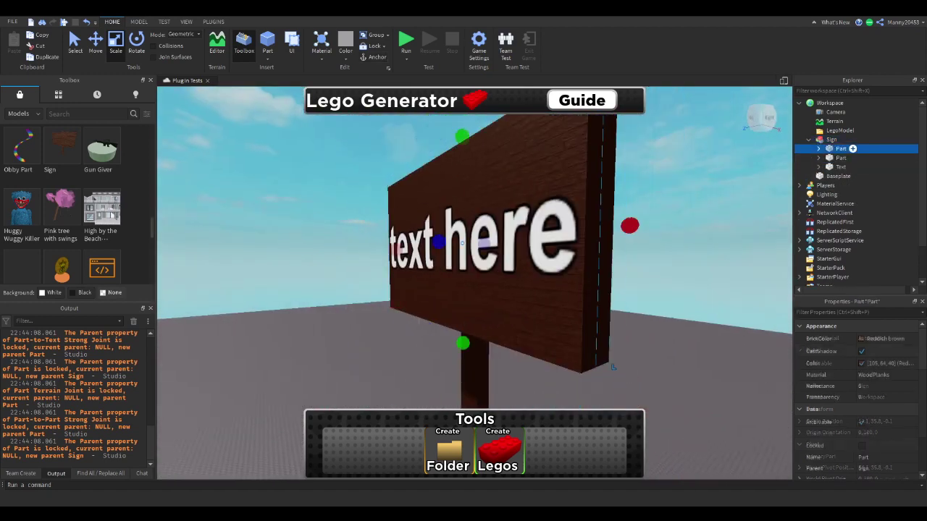
pyautogui.moveTo(638, 188); pyautogui.dragTo(731, 202, button='right')
pyautogui.scroll(-2, 475, 282)
pyautogui.moveTo(565, 304); pyautogui.dragTo(601, 318, button='right')
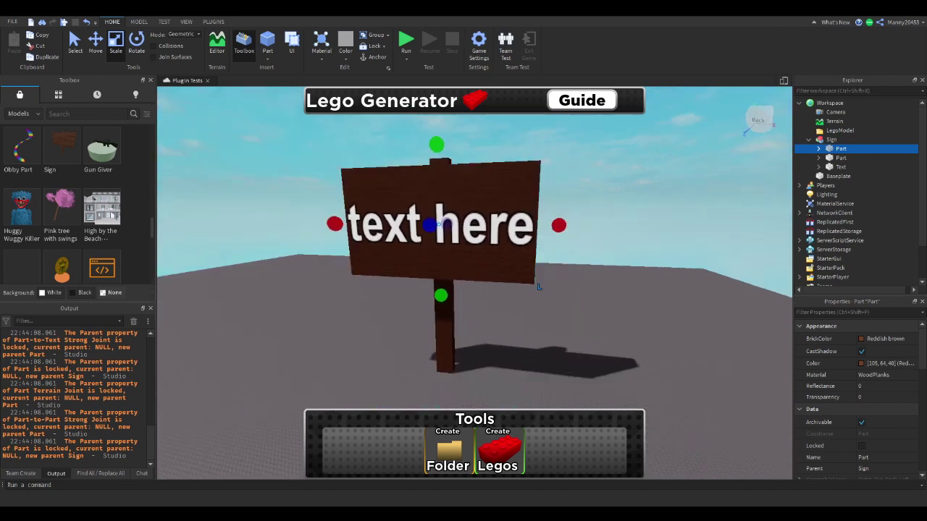
pyautogui.click(601, 319)
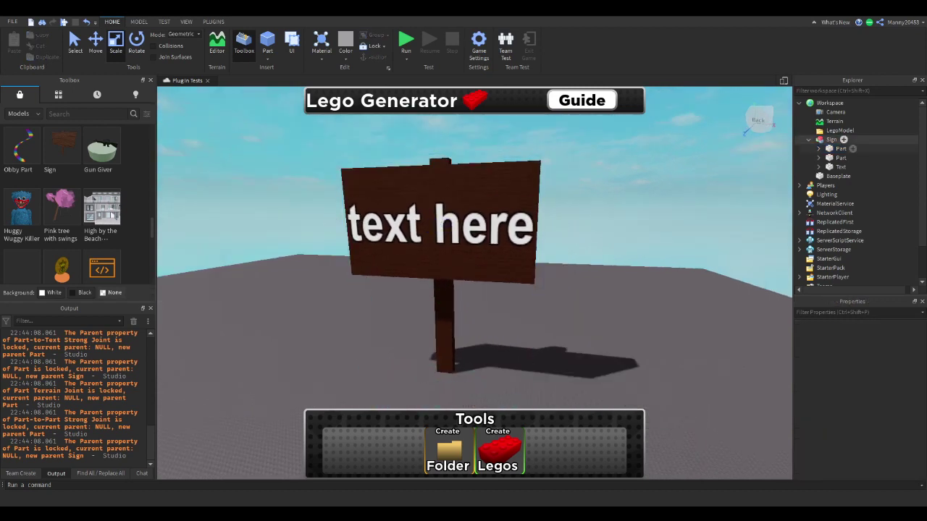
pyautogui.click(841, 148)
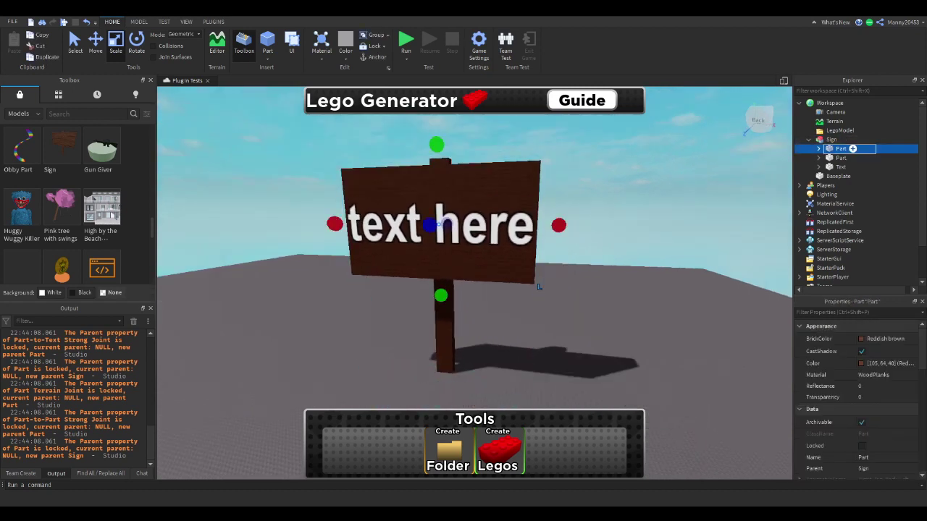
# Move the enlarged Sign into the LegoModel folder and convert it into Legos, agreeing to the transformation.
pyautogui.moveTo(832, 140); pyautogui.dragTo(840, 131)
pyautogui.moveTo(550, 290); pyautogui.dragTo(522, 297, button='right')
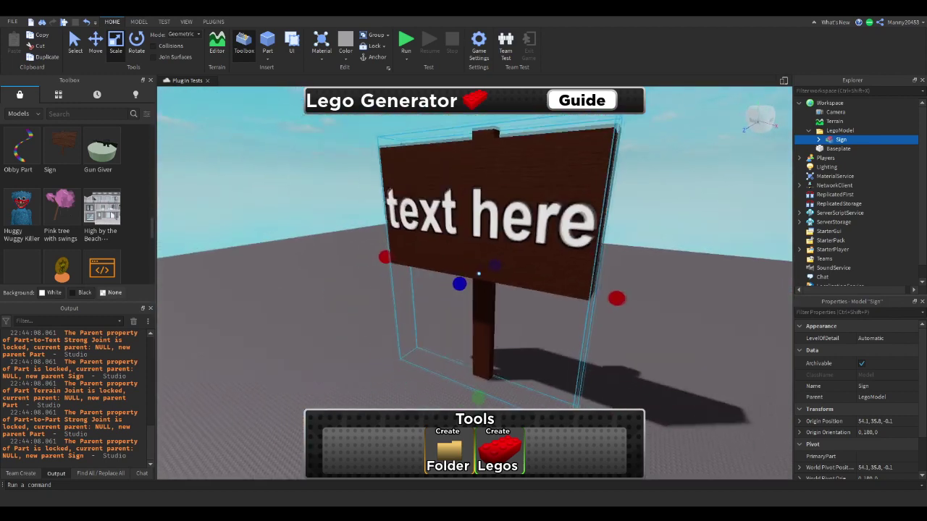
pyautogui.click(500, 451)
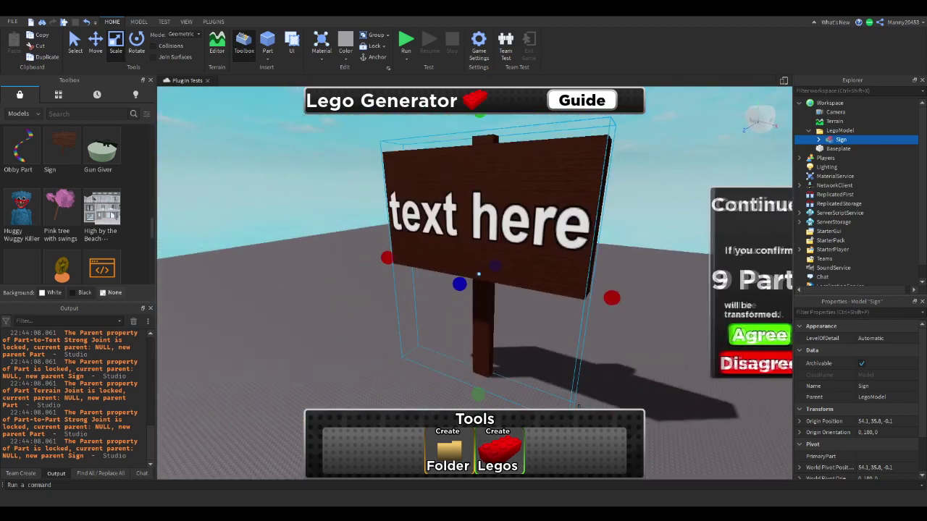
pyautogui.click(741, 336)
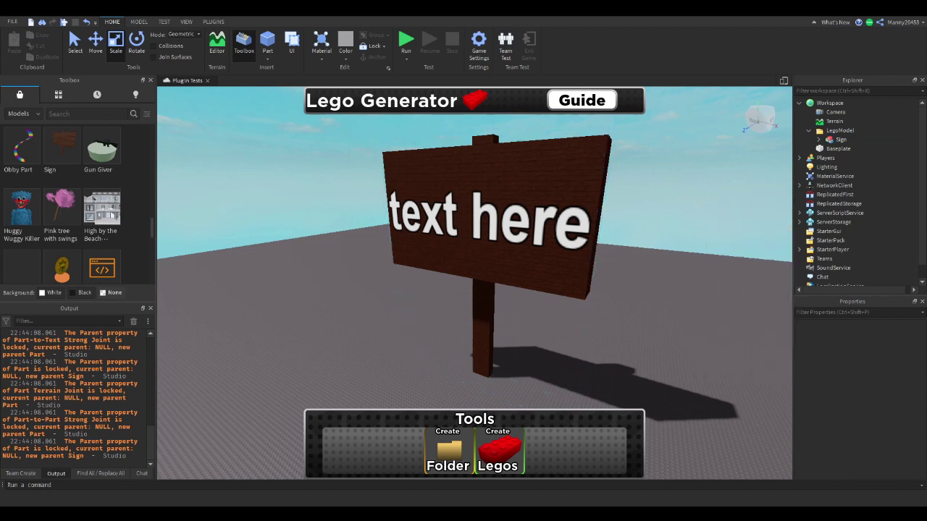
# Look over the generated Lego sign and delete it from the workspace.
pyautogui.moveTo(474, 289); pyautogui.dragTo(347, 282, button='right')
pyautogui.press('w')
pyautogui.press('e')
pyautogui.press('e')
pyautogui.press('q')
pyautogui.press('s')
pyautogui.click(474, 231)
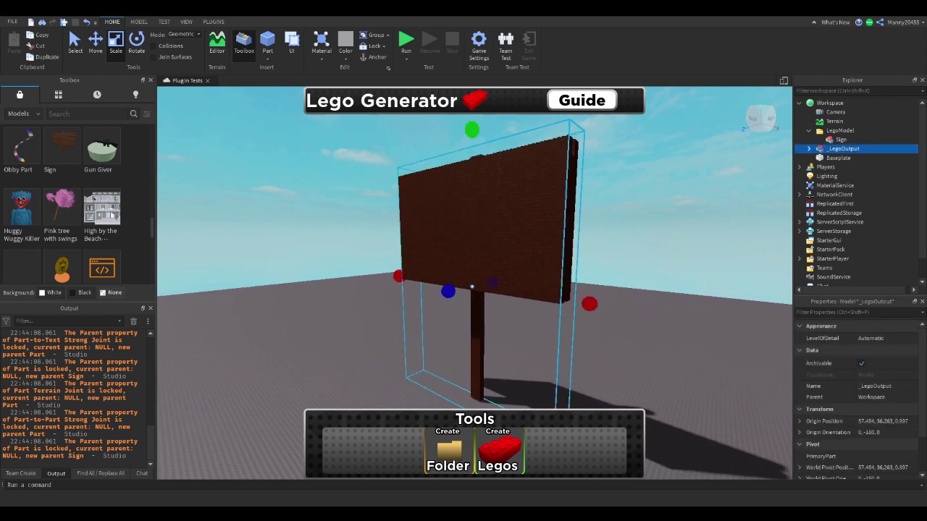
pyautogui.press('Delete')
pyautogui.press('Delete')
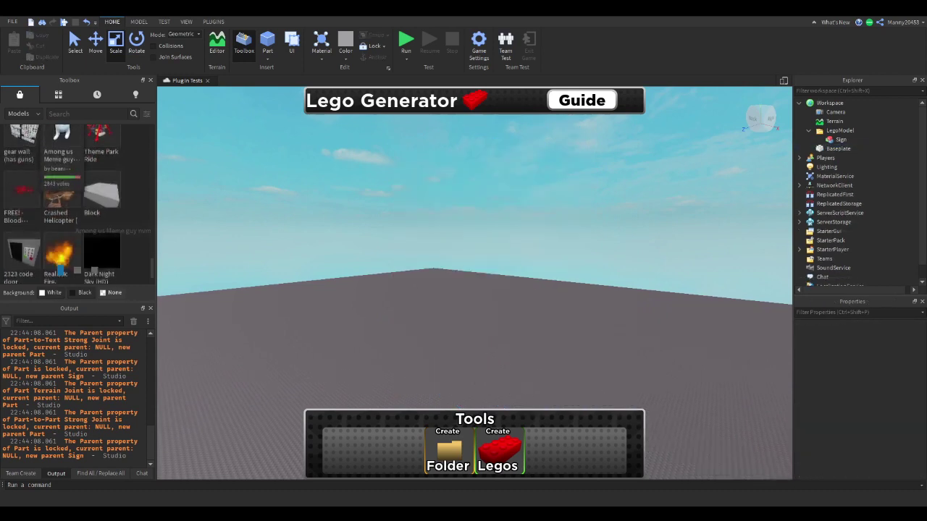
# Insert the Among us Meme guy model from the Toolbox and focus on it.
pyautogui.scroll(1, 62, 221)
pyautogui.click(62, 167)
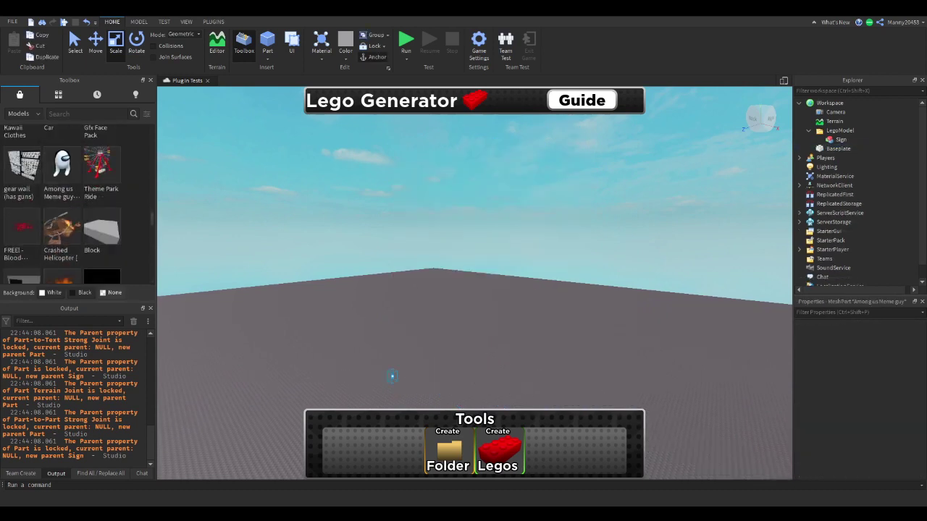
pyautogui.press('f')
pyautogui.moveTo(474, 283); pyautogui.dragTo(609, 283, button='right')
pyautogui.scroll(-5, 474, 283)
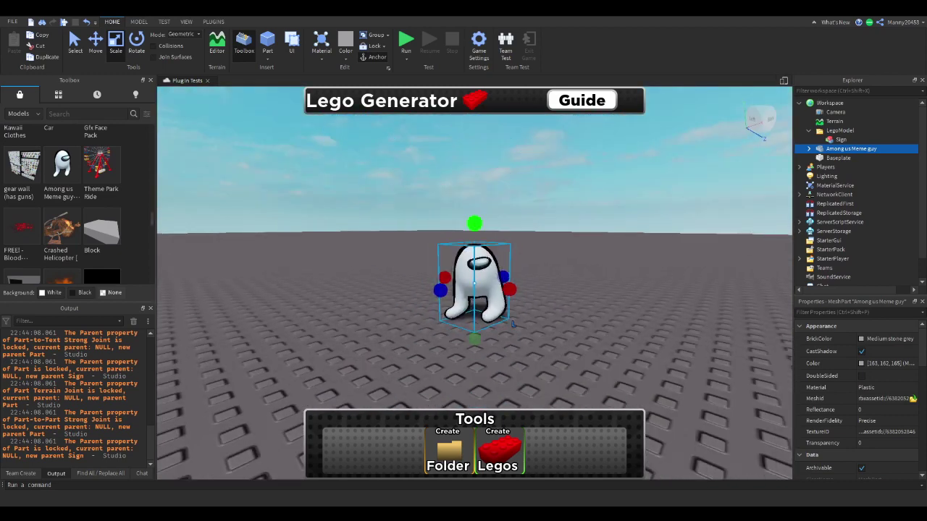
pyautogui.press('f')
pyautogui.moveTo(474, 223); pyautogui.dragTo(474, 158)
pyautogui.hotkey('ctrl', 'z')
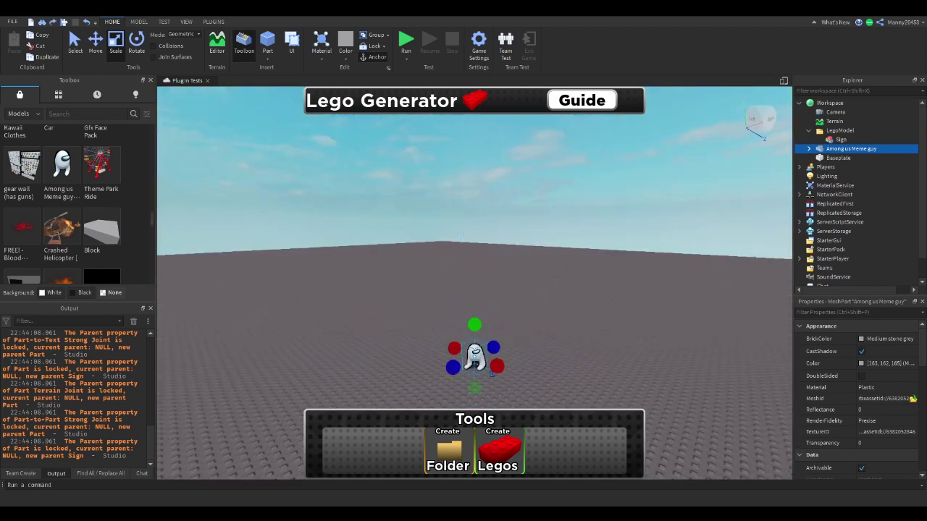
pyautogui.hotkey('ctrl', 'd')
pyautogui.hotkey('ctrl', 'z')
# Scale up the Among us Meme guy to several times its inserted size.
pyautogui.click(475, 357)
pyautogui.moveTo(474, 324); pyautogui.dragTo(474, 243)
# Move the enlarged Among us Meme guy into the LegoModel folder and convert it into Legos.
pyautogui.moveTo(851, 149); pyautogui.dragTo(842, 130)
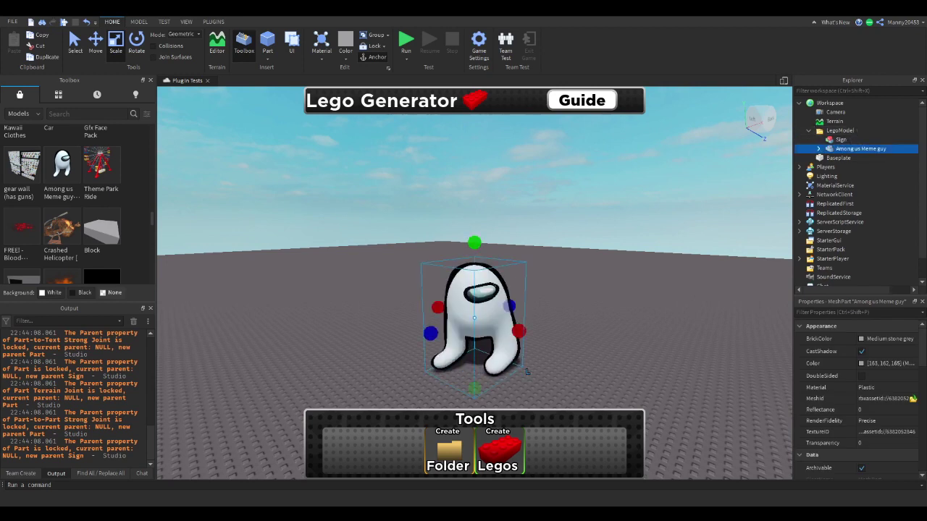
pyautogui.click(499, 450)
pyautogui.click(740, 334)
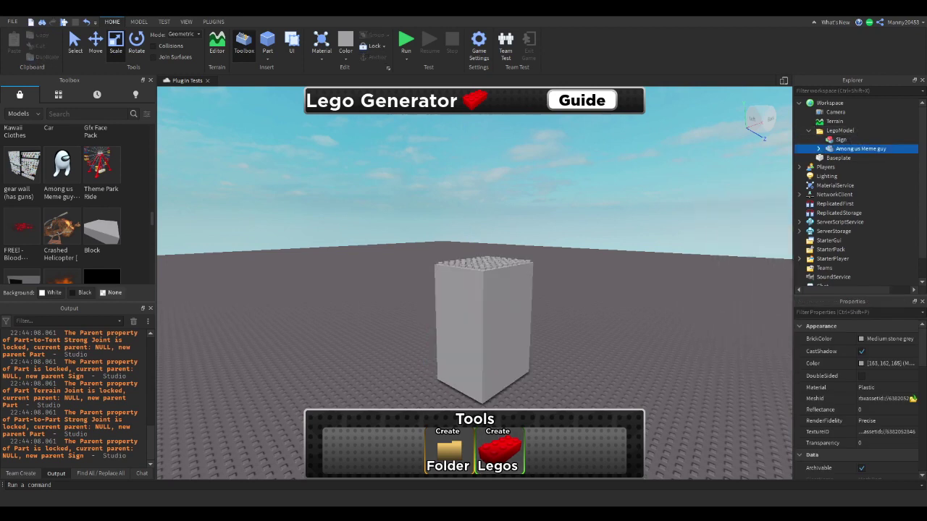
# Look over the generated Lego block, and delete it along with the leftover Sign in the LegoModel folder.
pyautogui.moveTo(480, 305); pyautogui.dragTo(475, 340, button='right')
pyautogui.click(469, 290)
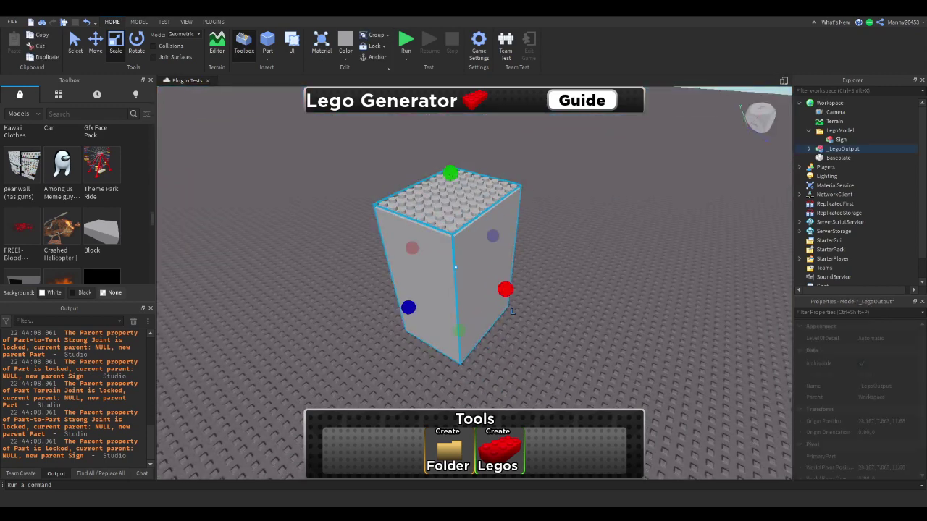
pyautogui.press('w')
pyautogui.moveTo(474, 304); pyautogui.dragTo(413, 293, button='right')
pyautogui.press('s')
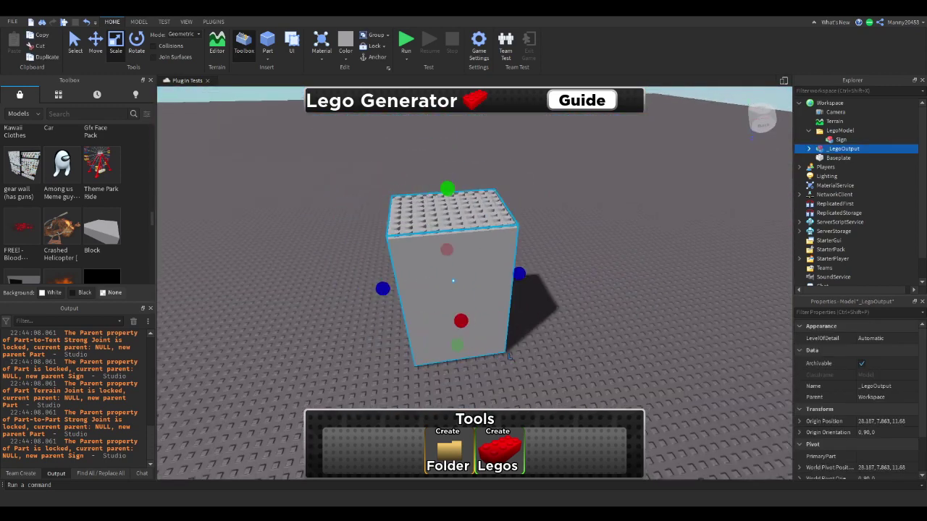
pyautogui.press('Delete')
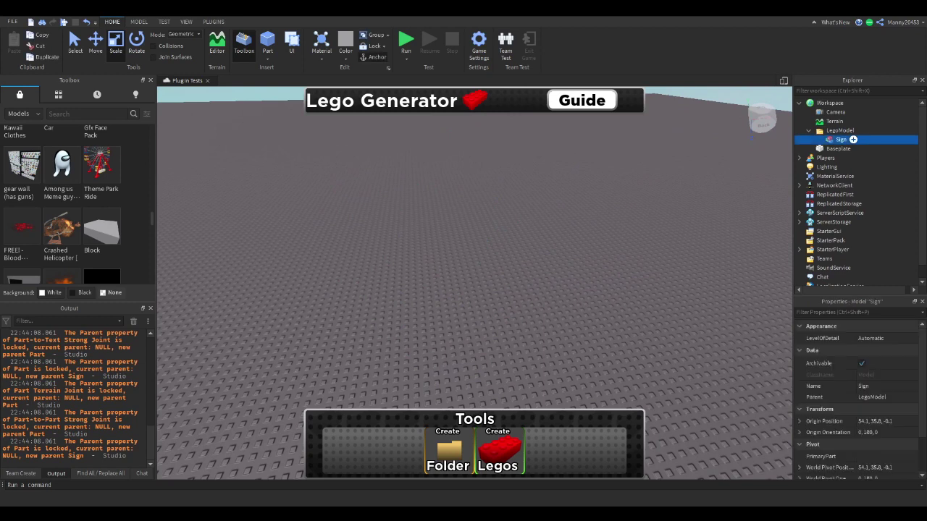
pyautogui.press('Delete')
# Insert the NPC model from the Toolbox and scale it up.
pyautogui.scroll(-5, 34, 215)
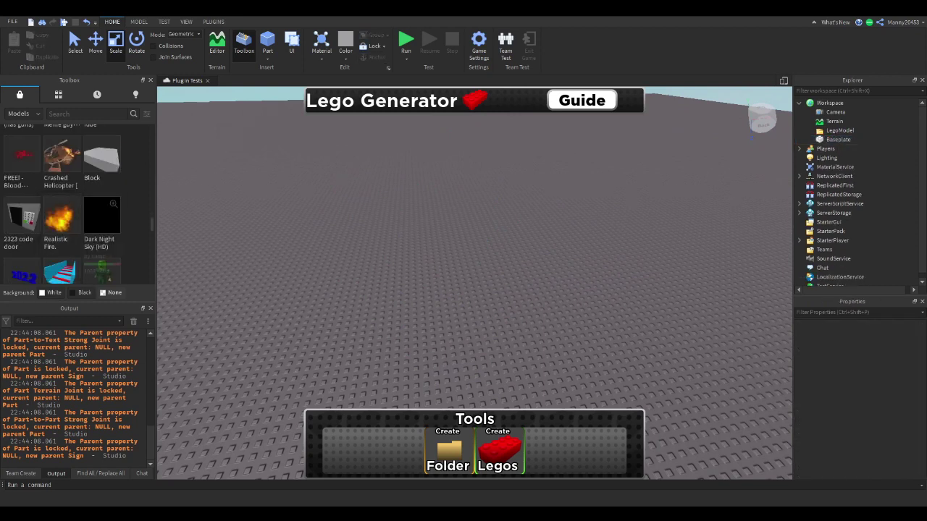
pyautogui.scroll(-2, 102, 218)
pyautogui.moveTo(471, 289); pyautogui.dragTo(384, 239, button='right')
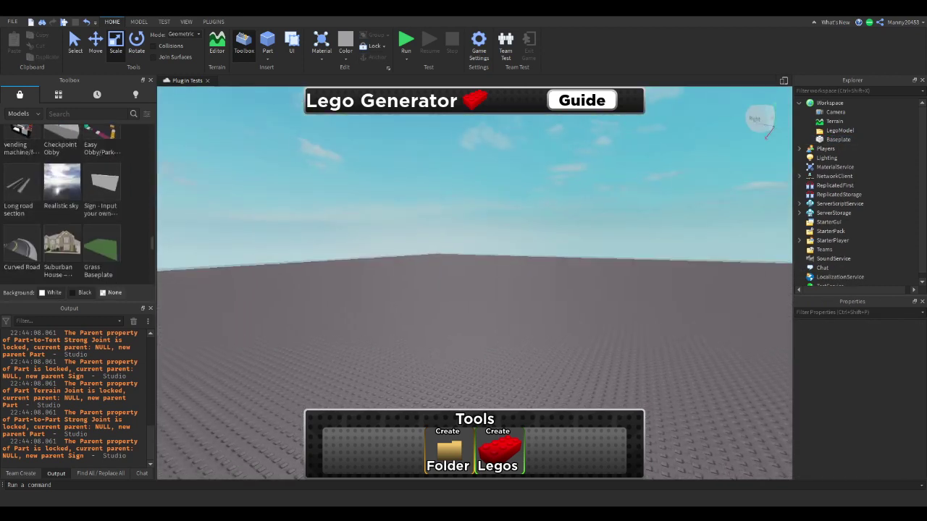
pyautogui.scroll(-2, 101, 217)
pyautogui.scroll(-4, 44, 232)
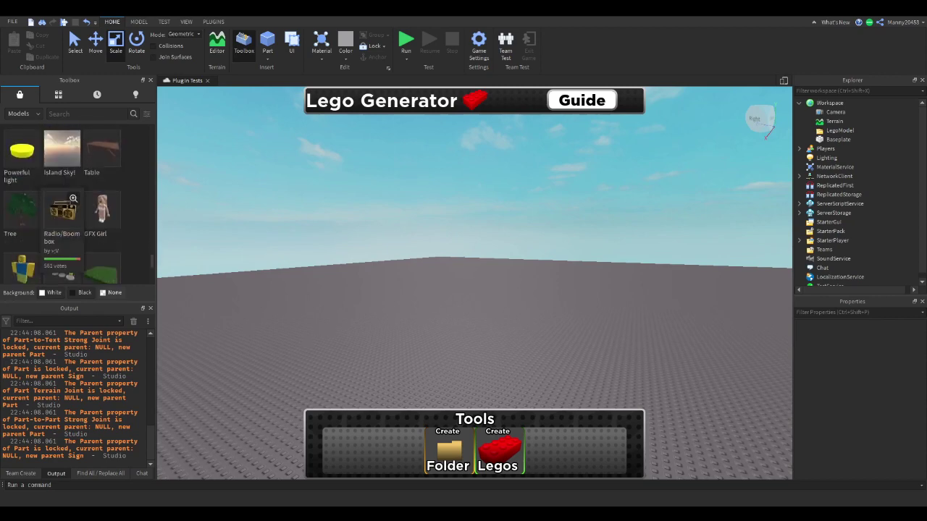
pyautogui.click(21, 266)
pyautogui.scroll(1, 21, 254)
pyautogui.scroll(-5, 20, 254)
pyautogui.moveTo(521, 349); pyautogui.dragTo(523, 371)
pyautogui.press('f')
pyautogui.scroll(-3, 471, 326)
pyautogui.moveTo(522, 371); pyautogui.dragTo(413, 355, button='right')
pyautogui.scroll(-3, 471, 326)
pyautogui.scroll(5, 479, 339)
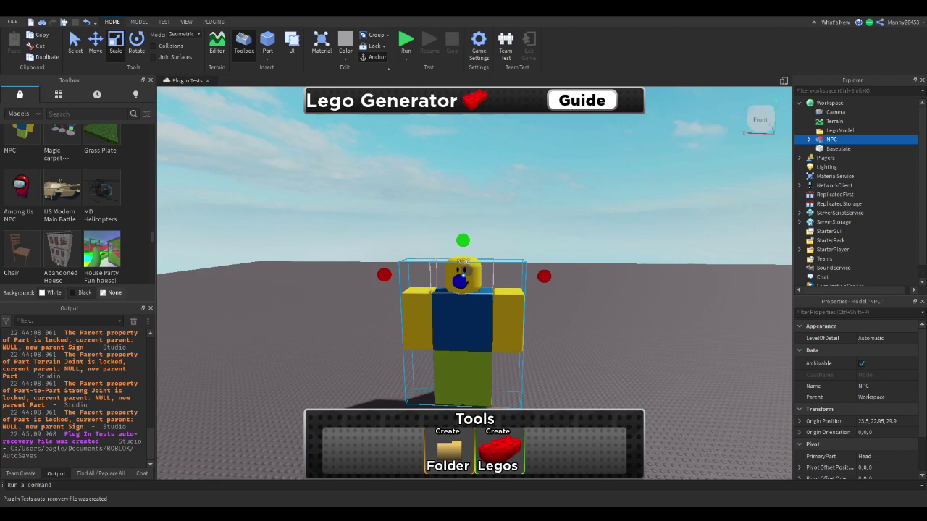
# Move the NPC into the LegoModel folder and convert it into Legos, viewing the result up close.
pyautogui.moveTo(861, 130); pyautogui.dragTo(859, 131)
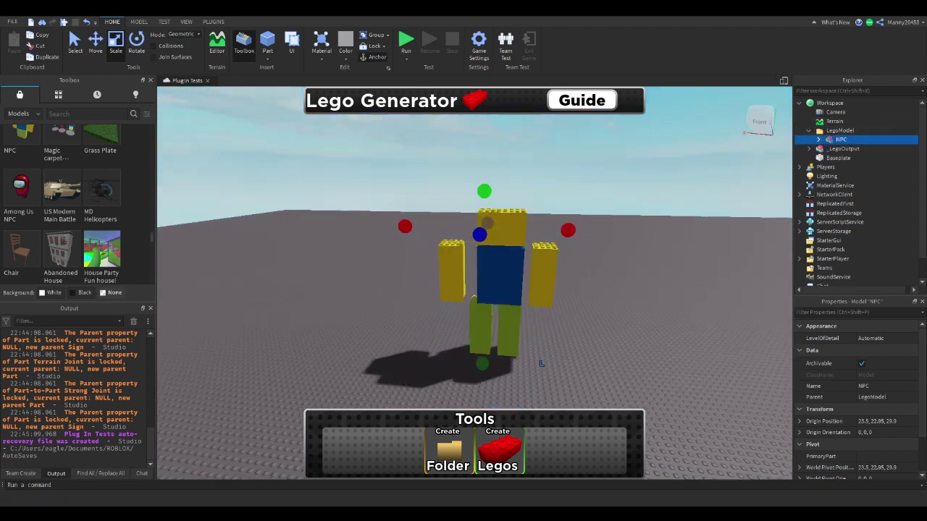
pyautogui.click(616, 304)
pyautogui.scroll(3, 550, 304)
pyautogui.moveTo(551, 304)
pyautogui.mouseDown(button='right')
pyautogui.moveTo(593, 304)
pyautogui.moveTo(543, 308)
pyautogui.mouseUp(button='right')
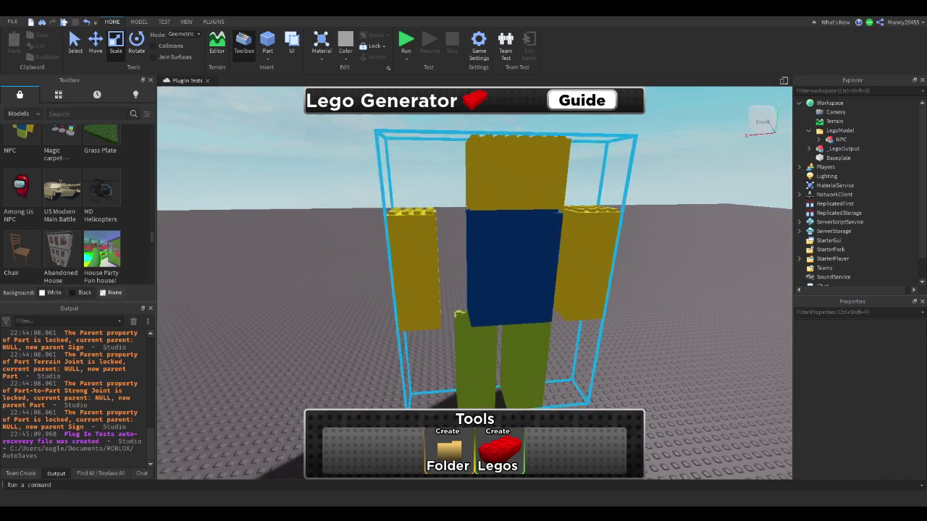
pyautogui.moveTo(507, 254); pyautogui.dragTo(449, 290, button='right')
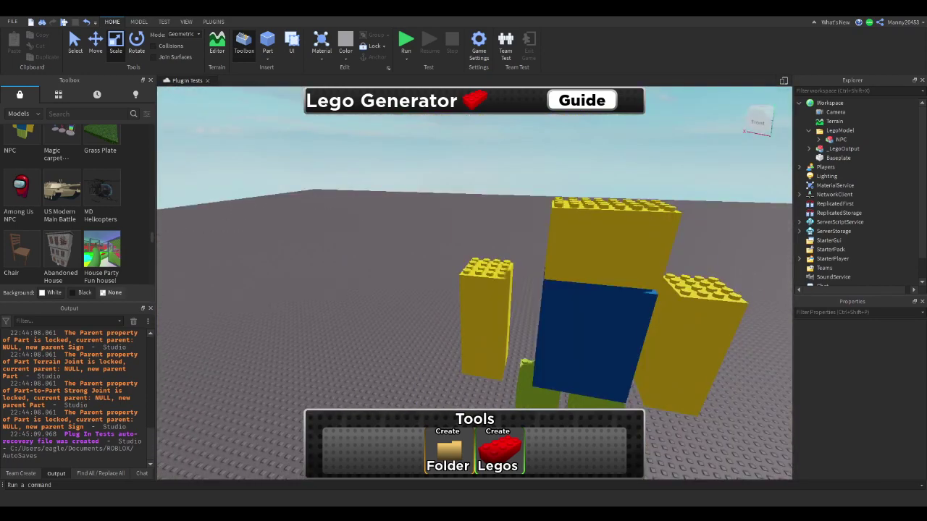
# Delete the Lego NPC output and the leftover NPC in the LegoModel folder.
pyautogui.press('Delete')
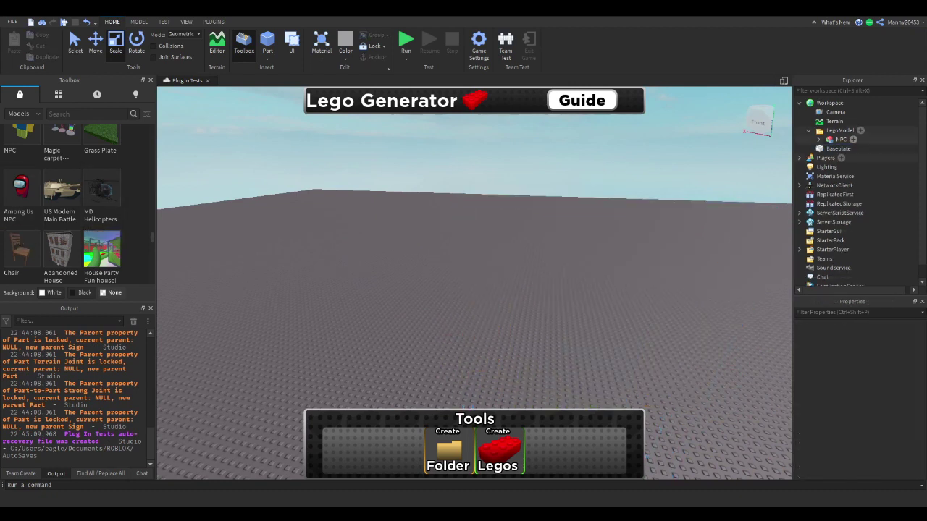
pyautogui.click(841, 140)
pyautogui.press('Delete')
# Browse the Toolbox models for another one to convert into Legos.
pyautogui.scroll(-1, 104, 231)
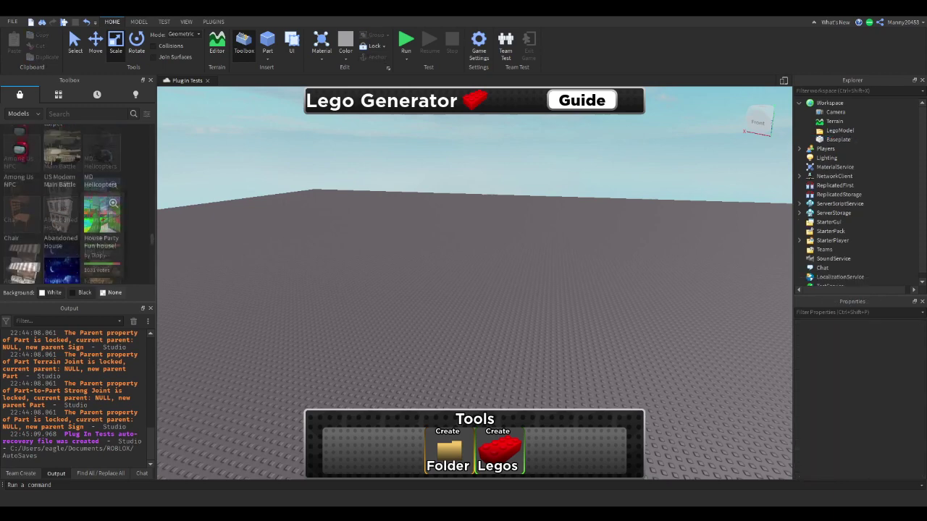
pyautogui.scroll(-3, 78, 205)
pyautogui.moveTo(435, 275); pyautogui.dragTo(326, 304, button='right')
pyautogui.scroll(-4, 78, 204)
pyautogui.moveTo(475, 290); pyautogui.dragTo(516, 207, button='right')
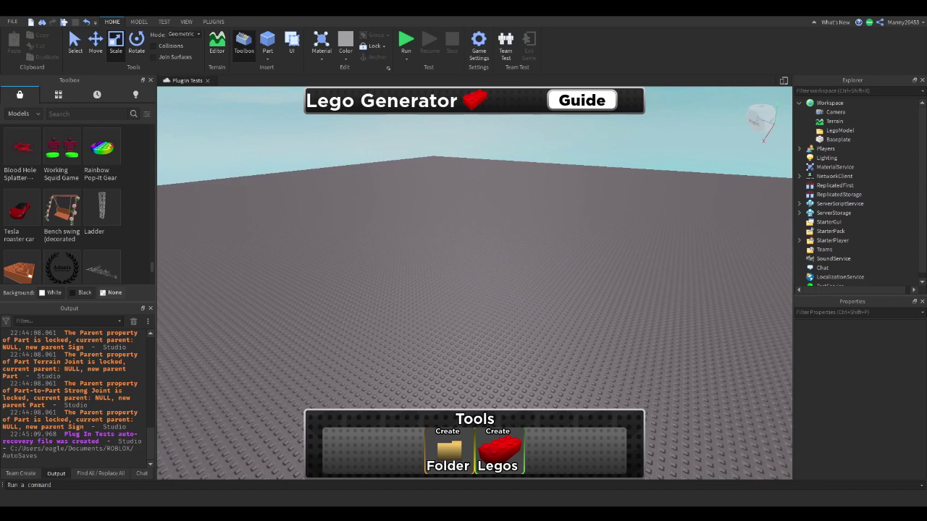